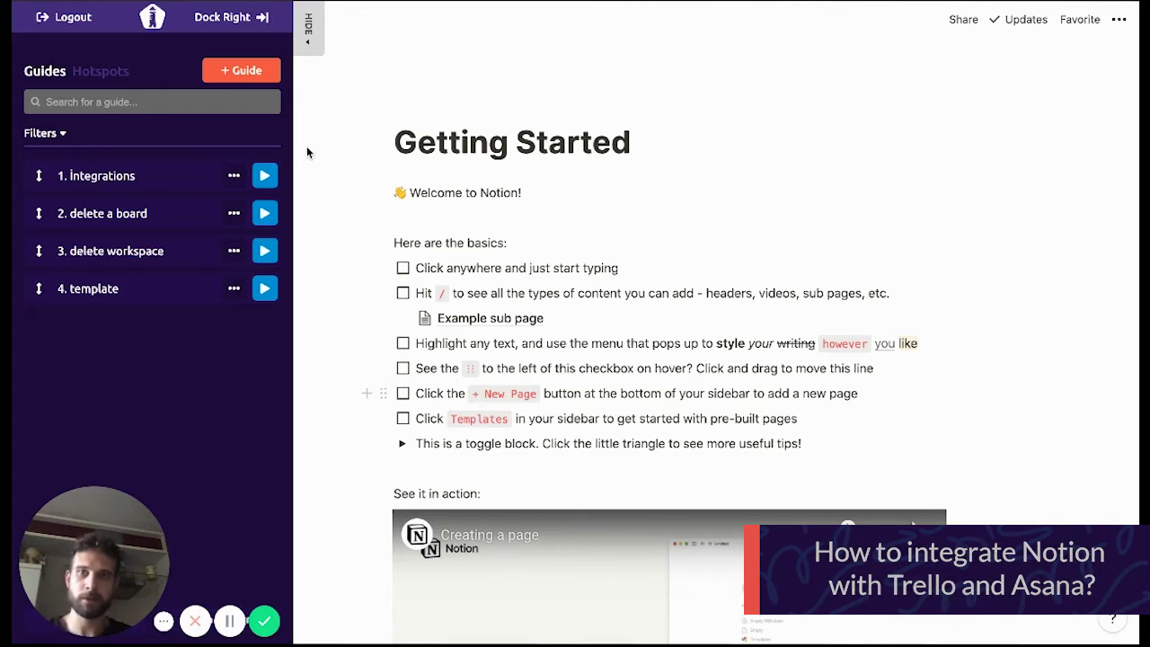
Preview the existing Integrations guide, following its tooltips through Settings & Members to connected apps
left_click(266, 176)
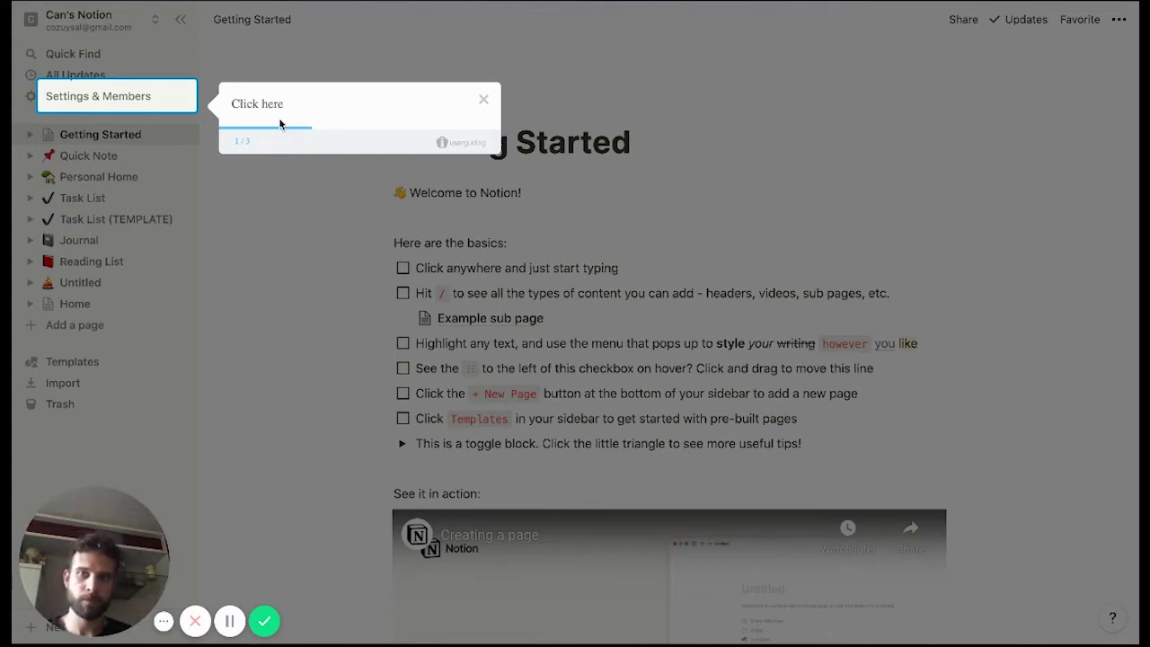
left_click(148, 101)
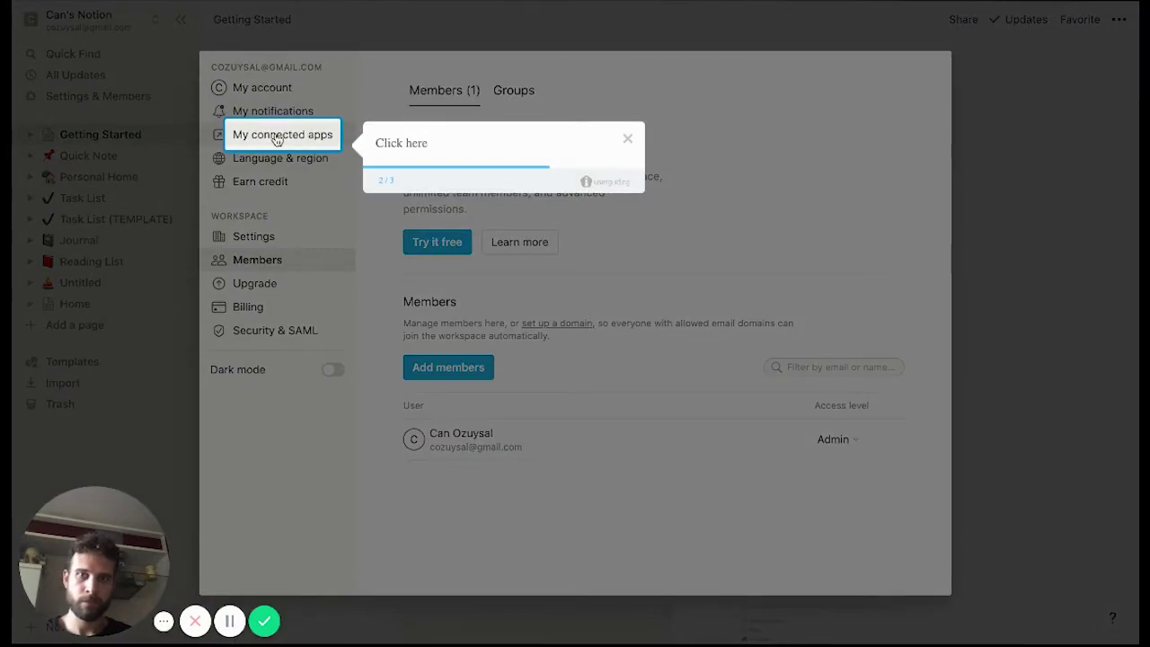
left_click(277, 140)
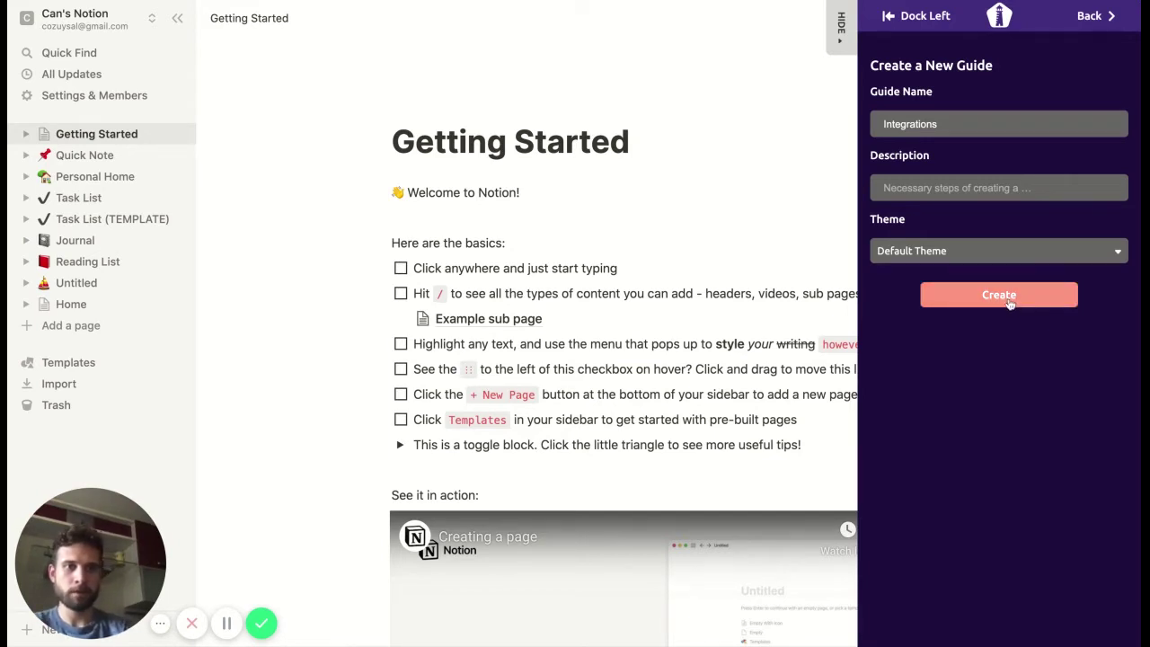
Create the Integrations-2 guide and begin a from-scratch tooltip step
left_click(1007, 299)
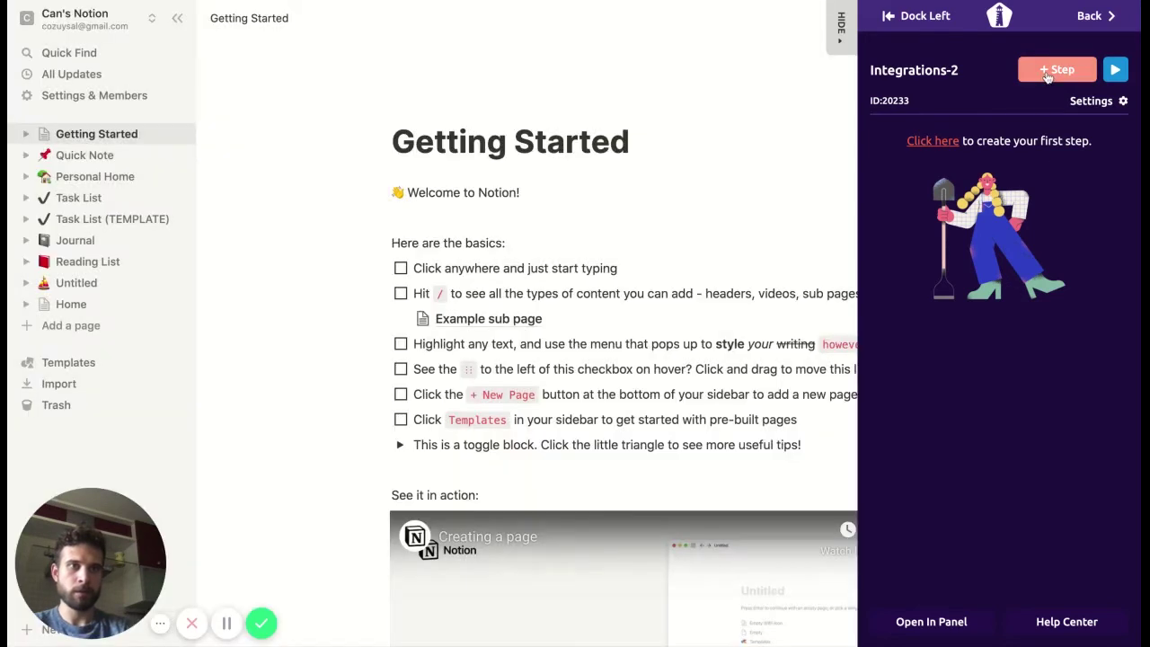
left_click(1047, 77)
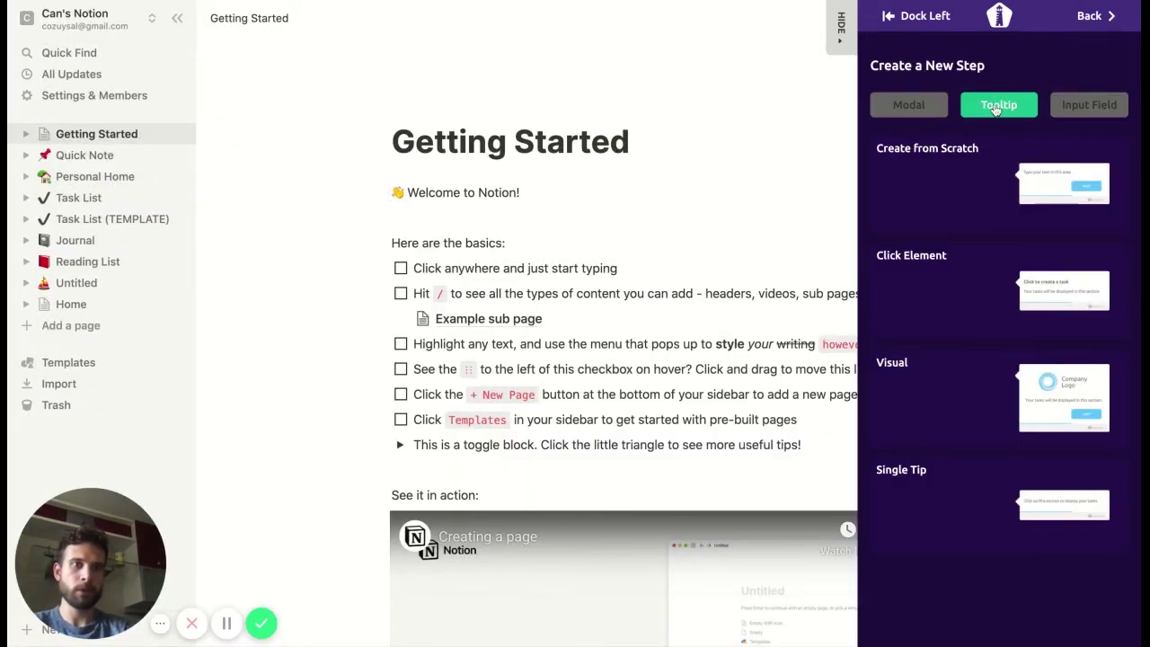
left_click(979, 170)
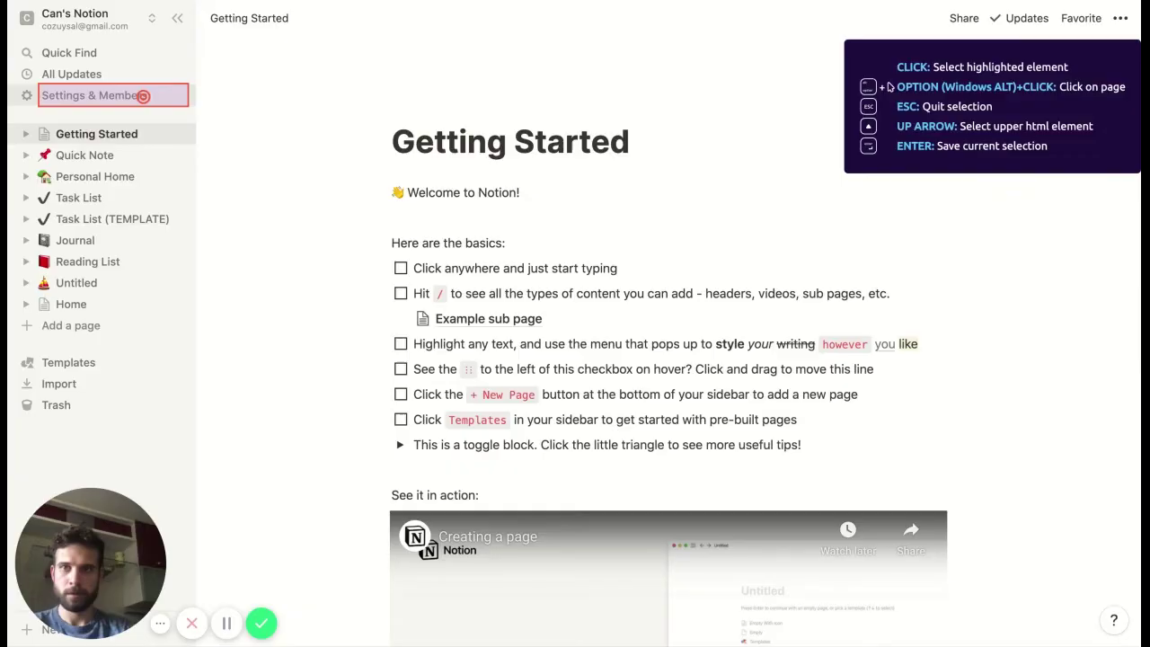
Attach a 'Click here' tooltip to Settings & Members, advancing on element click, and save it
left_click(142, 95)
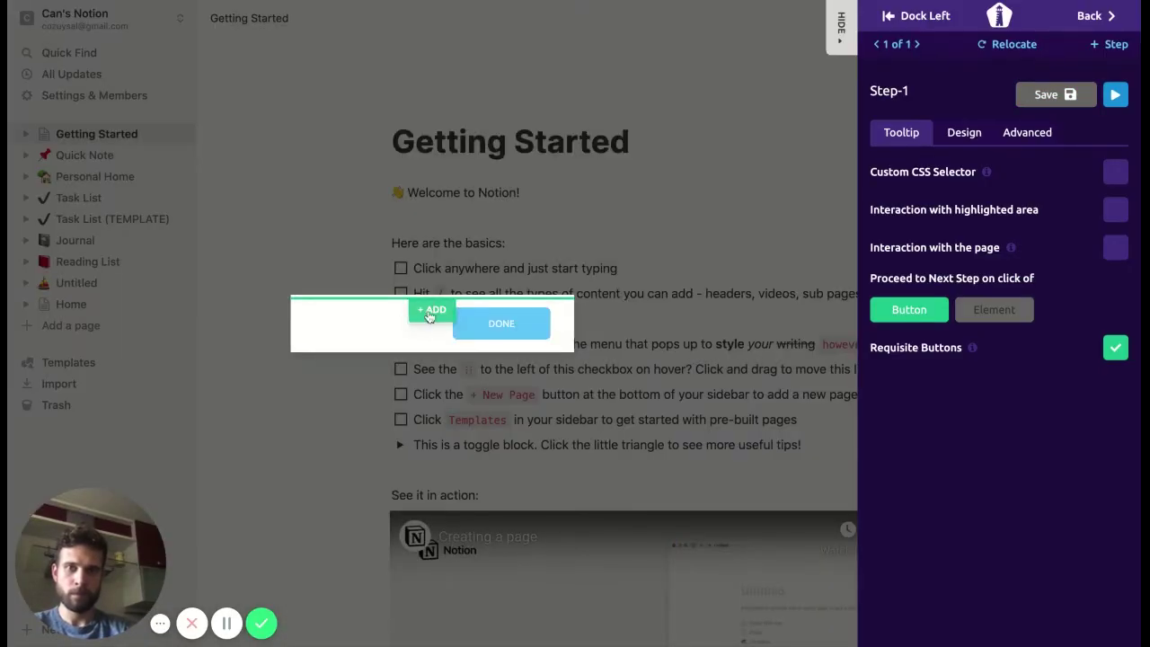
left_click(429, 315)
left_click(340, 400)
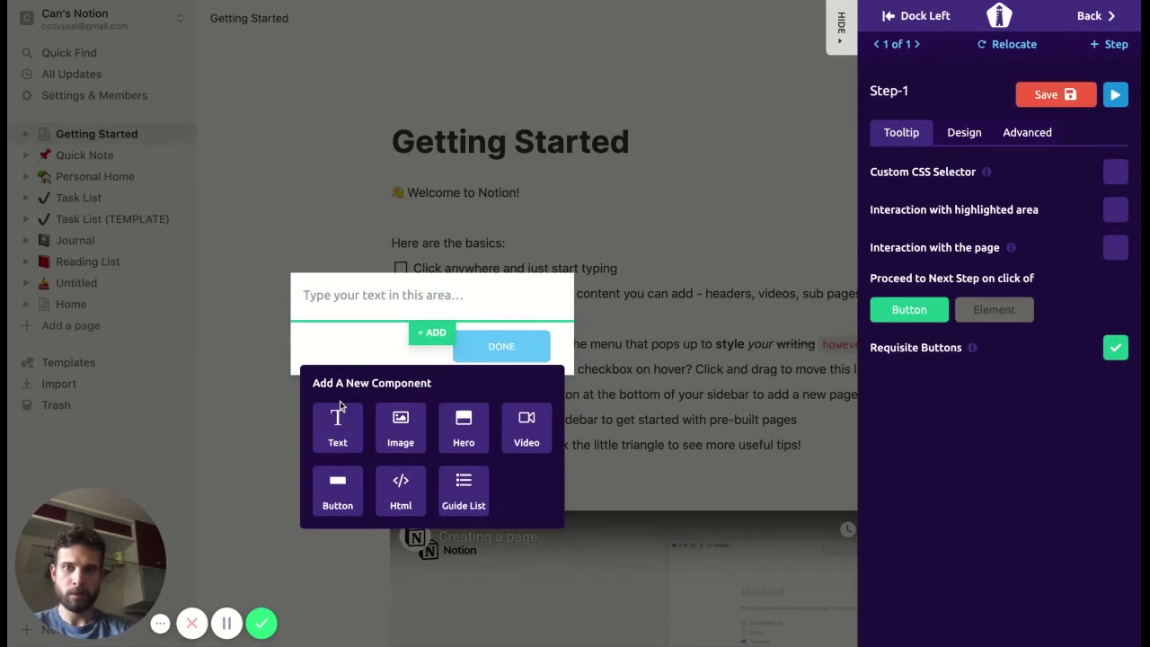
left_click(372, 296)
type("Cl")
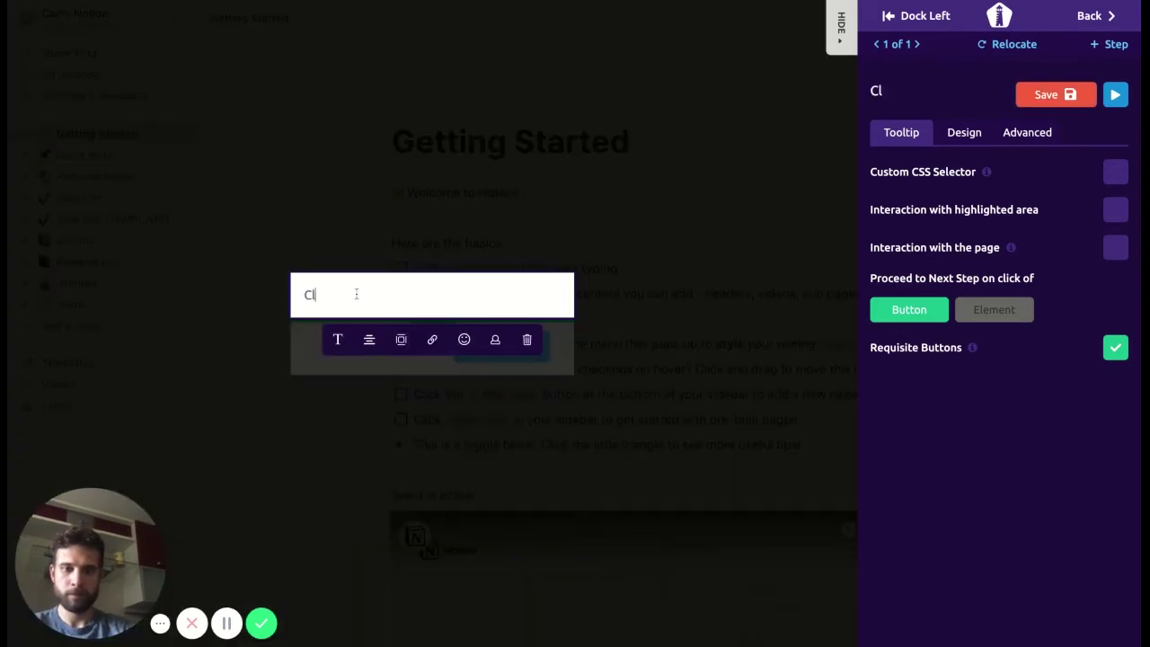
type("ick here")
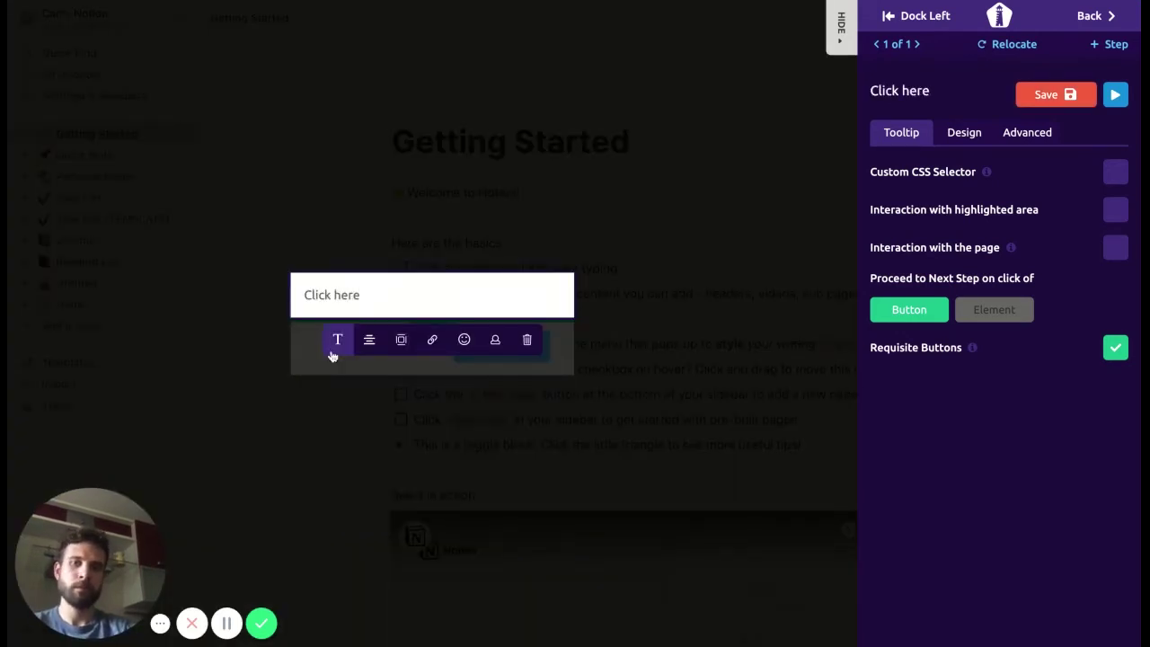
left_click(302, 354)
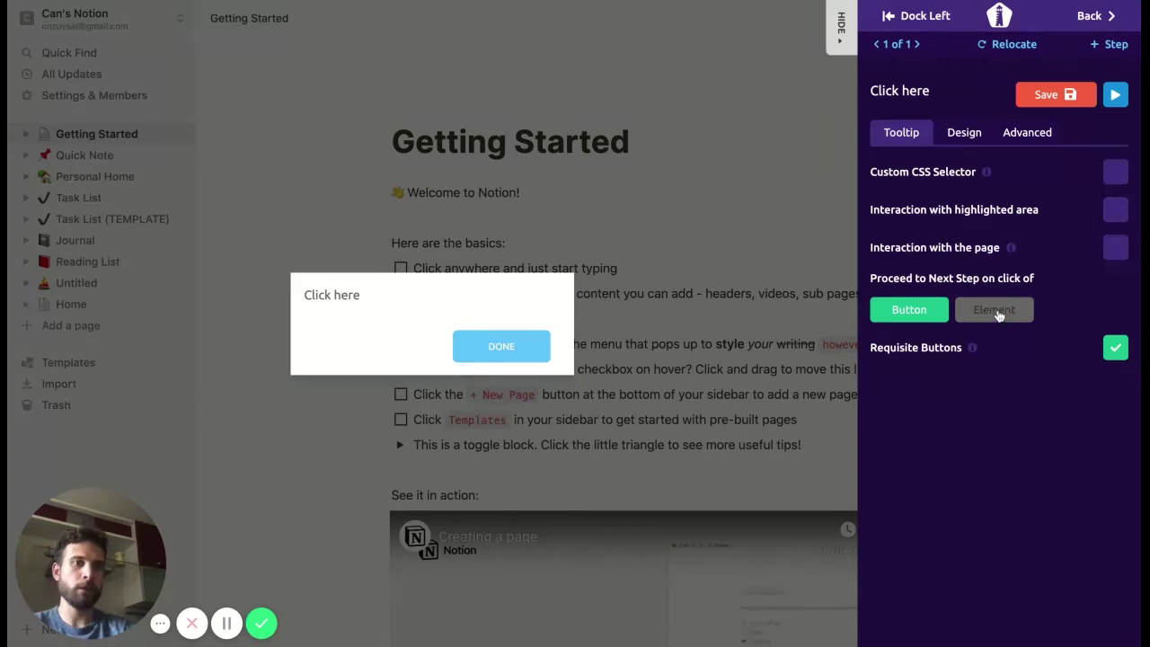
left_click(996, 310)
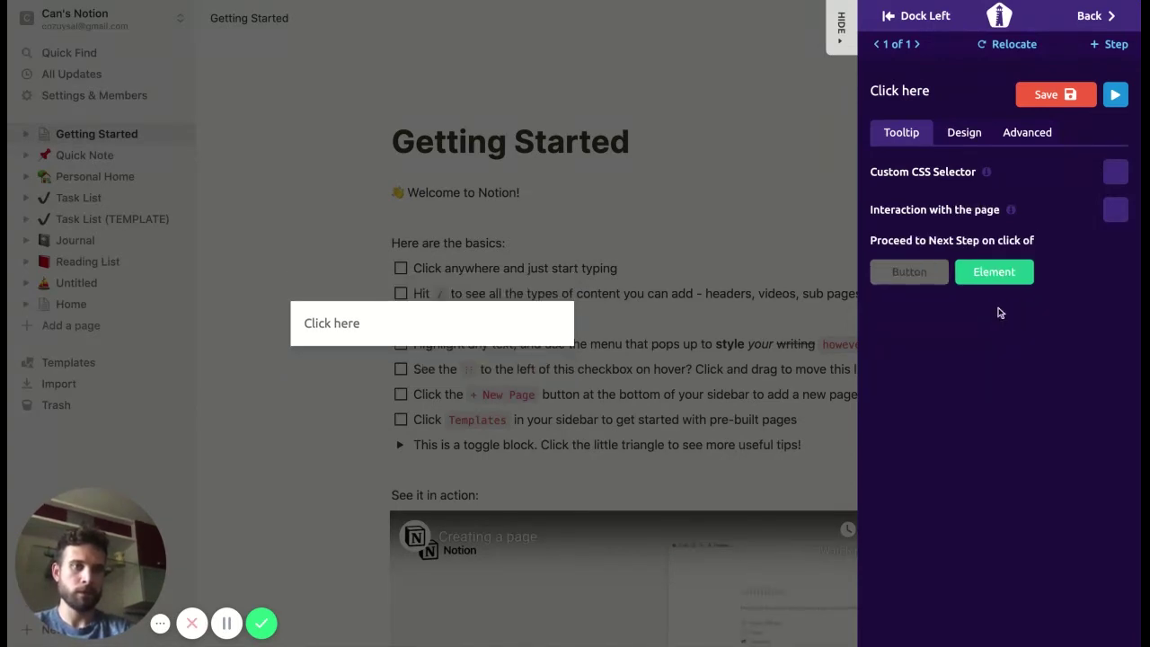
left_click(1071, 96)
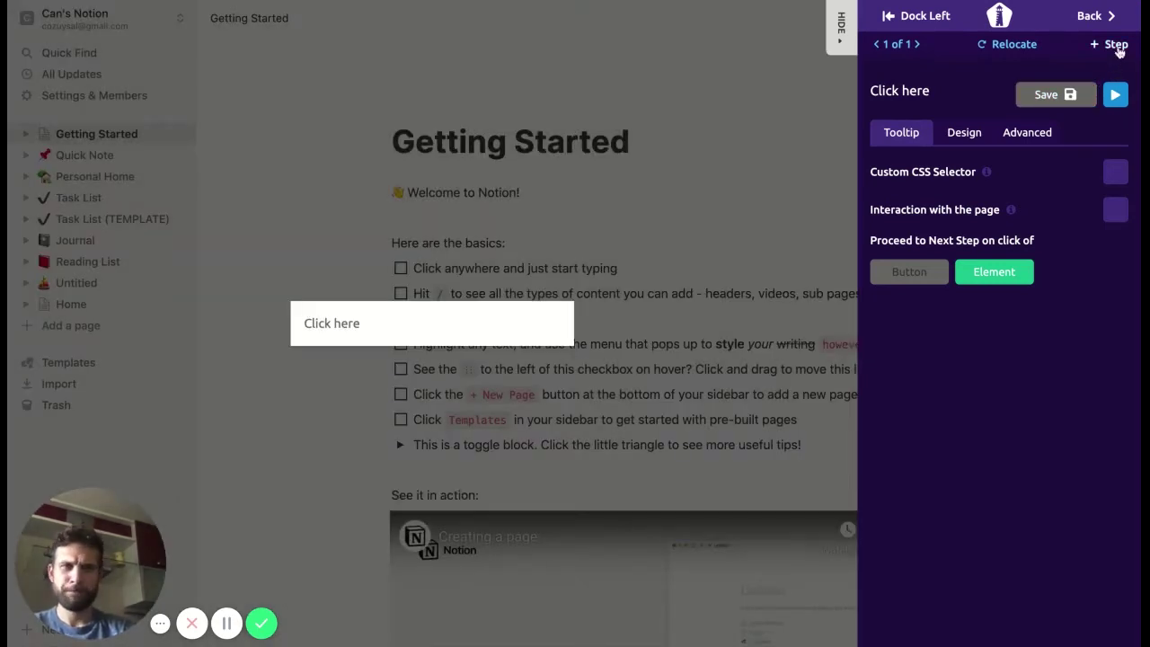
Start a second from-scratch tooltip step attached to My connected apps
left_click(1113, 45)
mouse_move(95, 95)
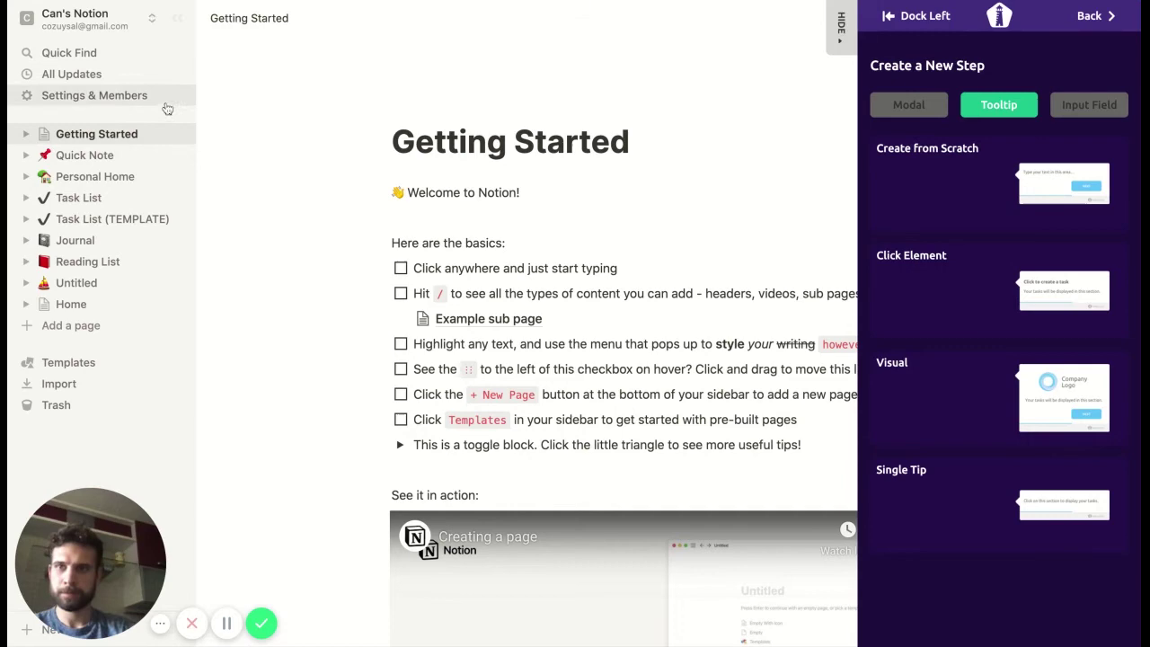
left_click(149, 105)
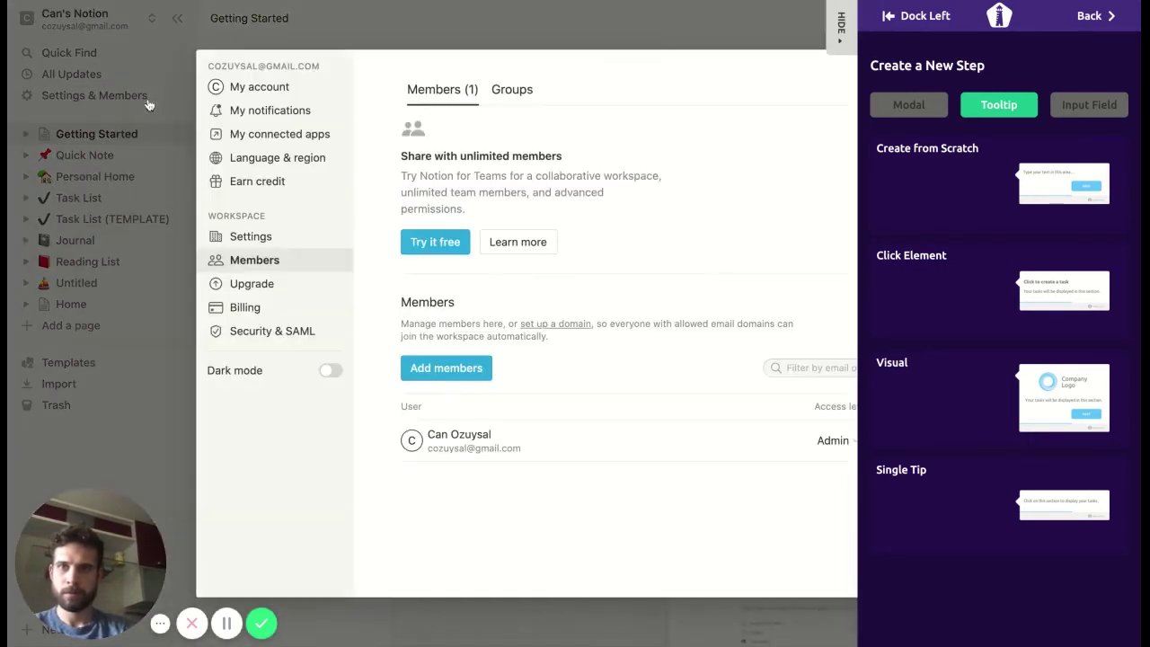
left_click(1102, 179)
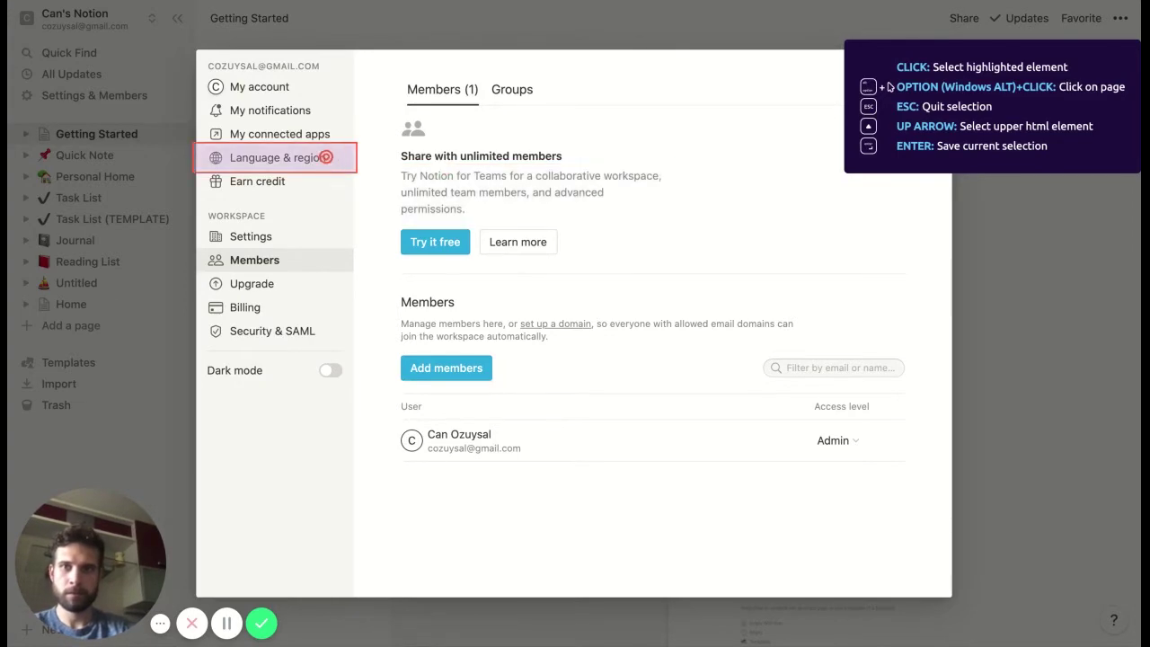
left_click(296, 135)
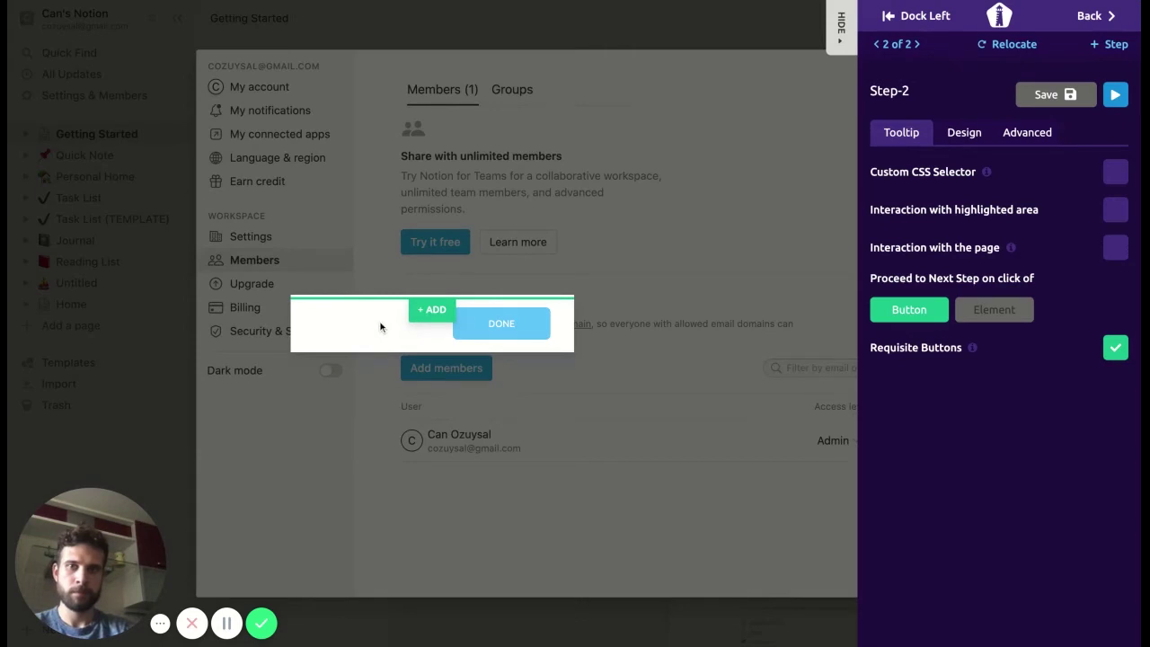
Give the second tooltip the text 'Click here dude', advance on element click, and save
left_click(426, 310)
left_click(351, 401)
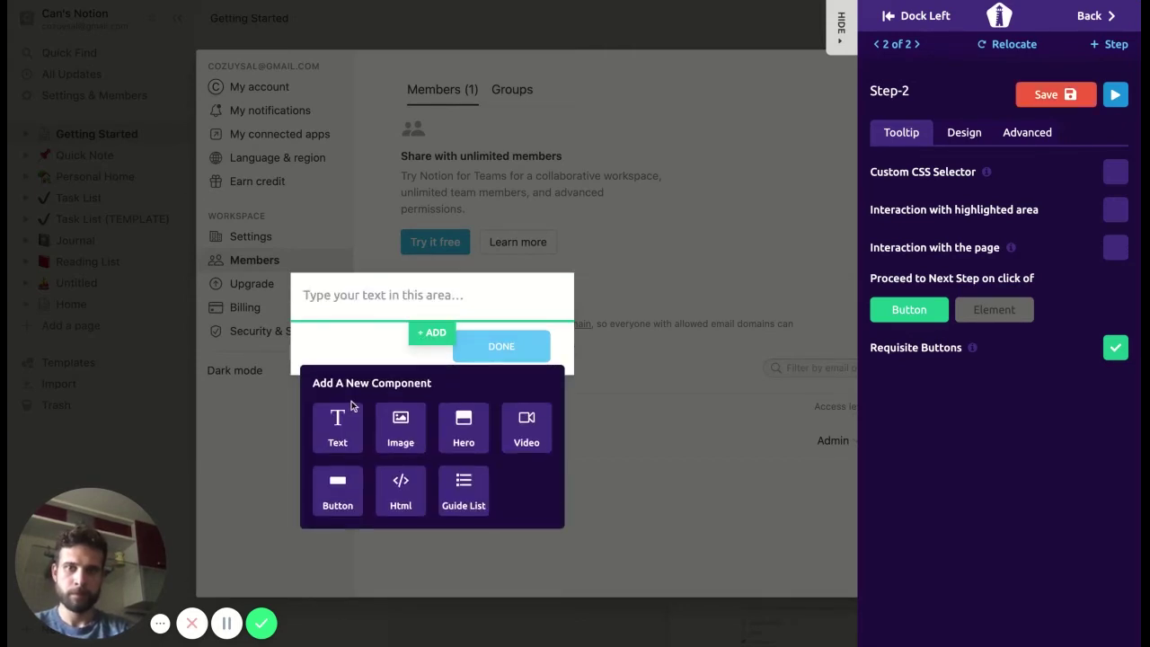
left_click(359, 295)
type("c")
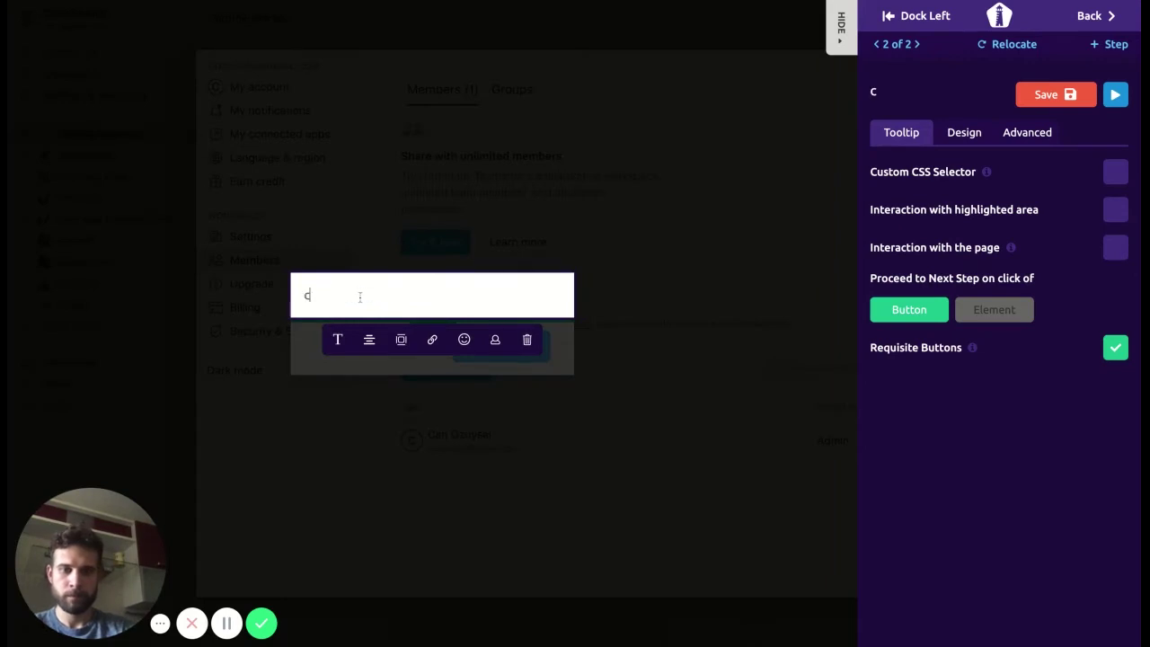
type("LICK")
key("BackSpace")
key("BackSpace")
key("BackSpace")
key("BackSpace")
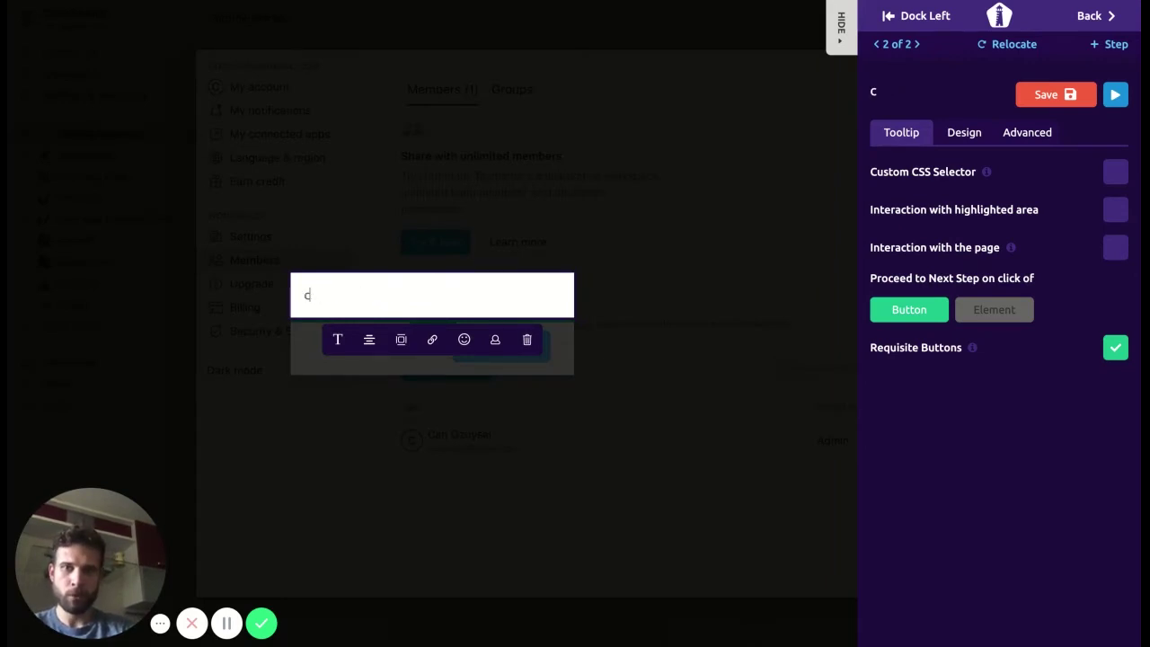
key("BackSpace")
type("Click he")
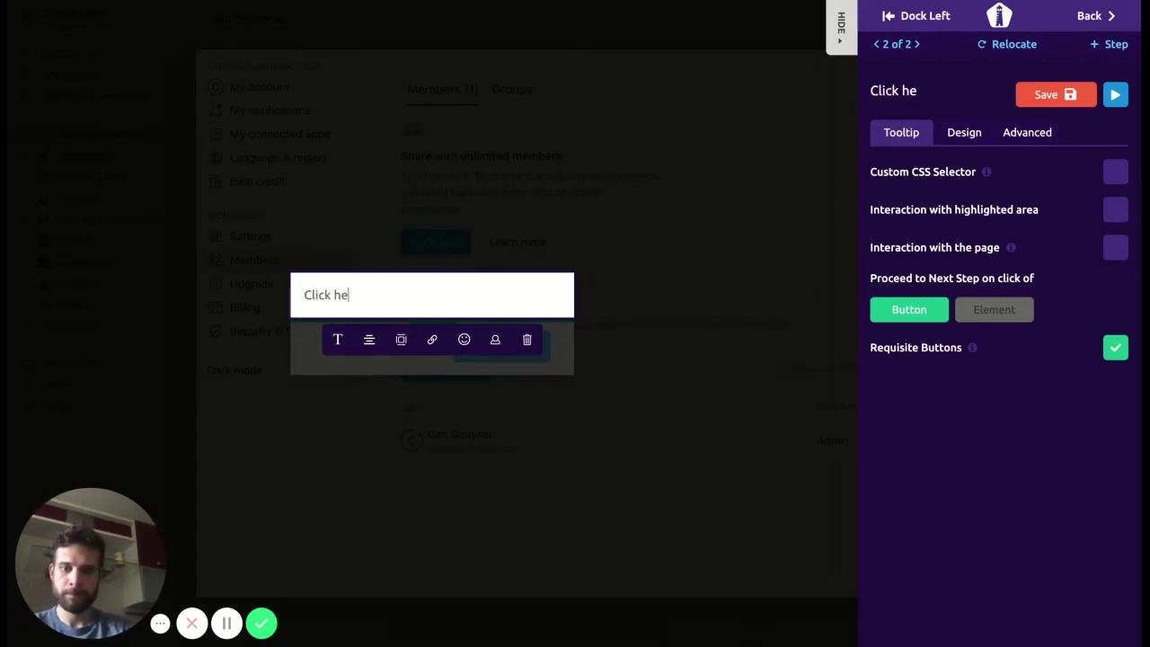
type("re dude!")
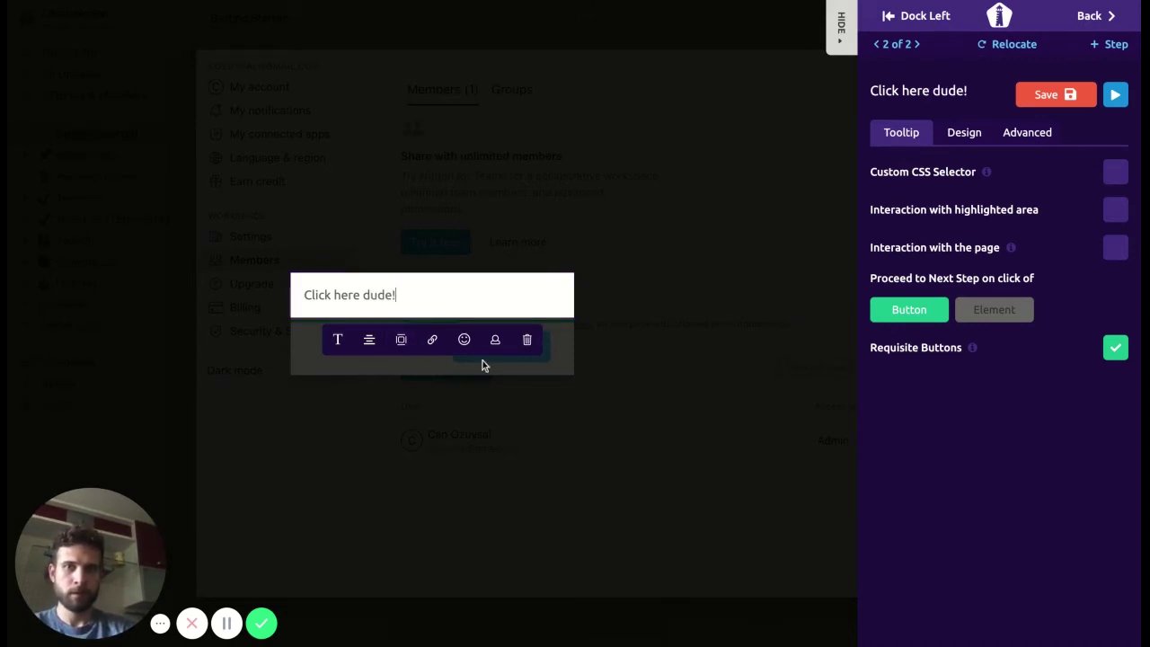
left_click(427, 377)
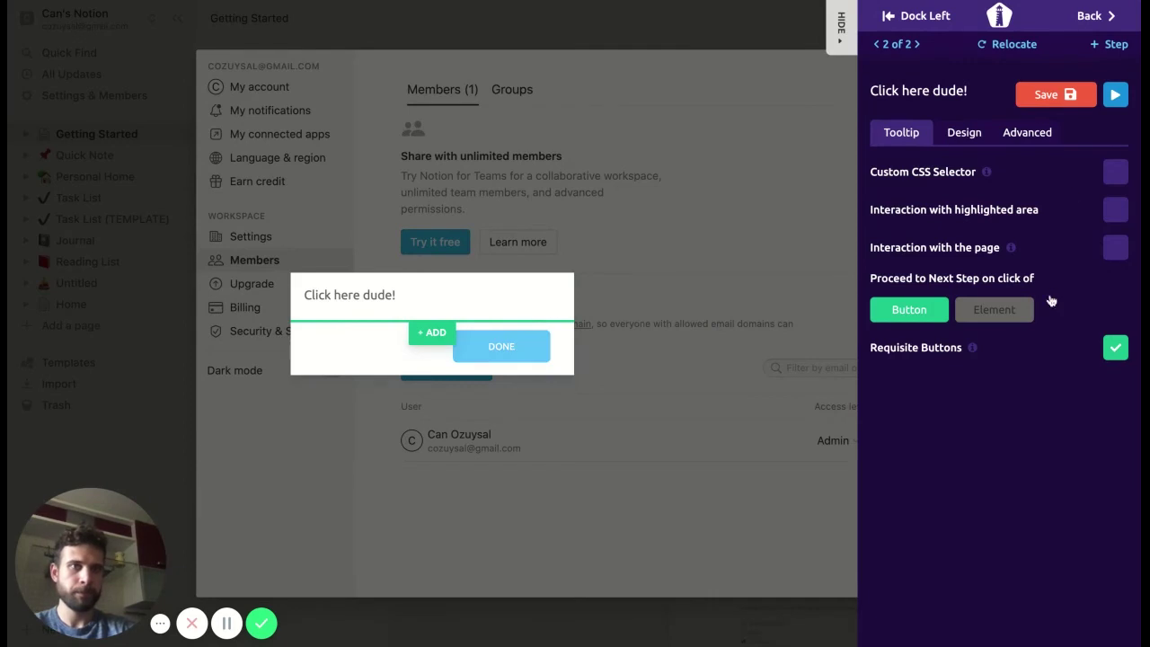
left_click(993, 309)
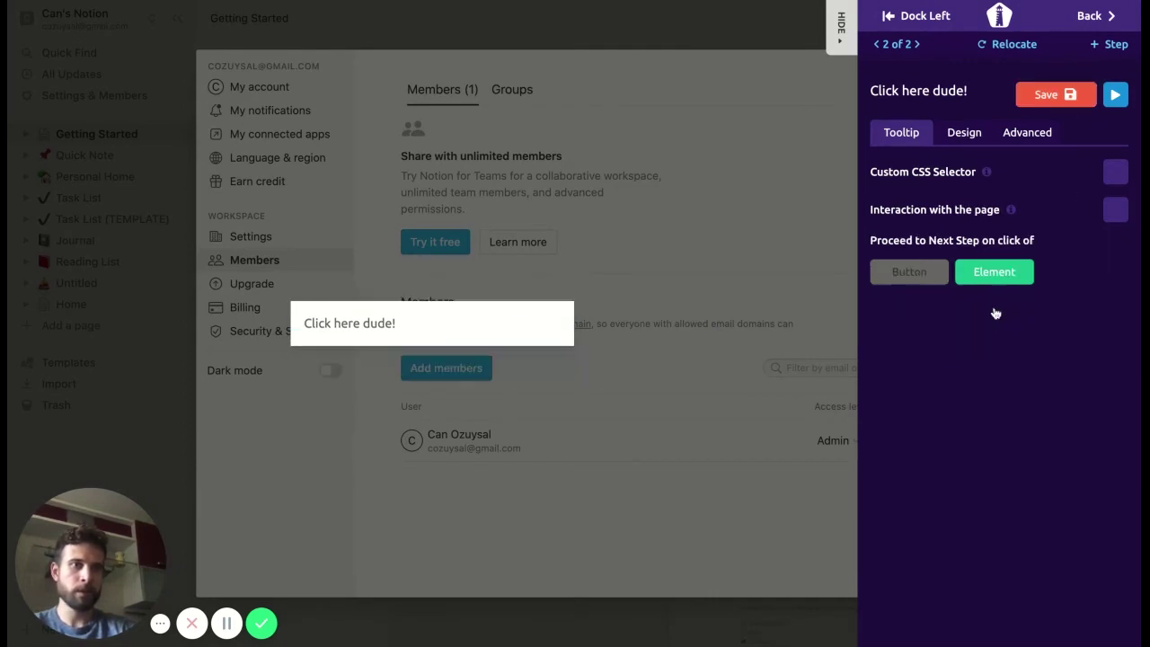
left_click(1062, 99)
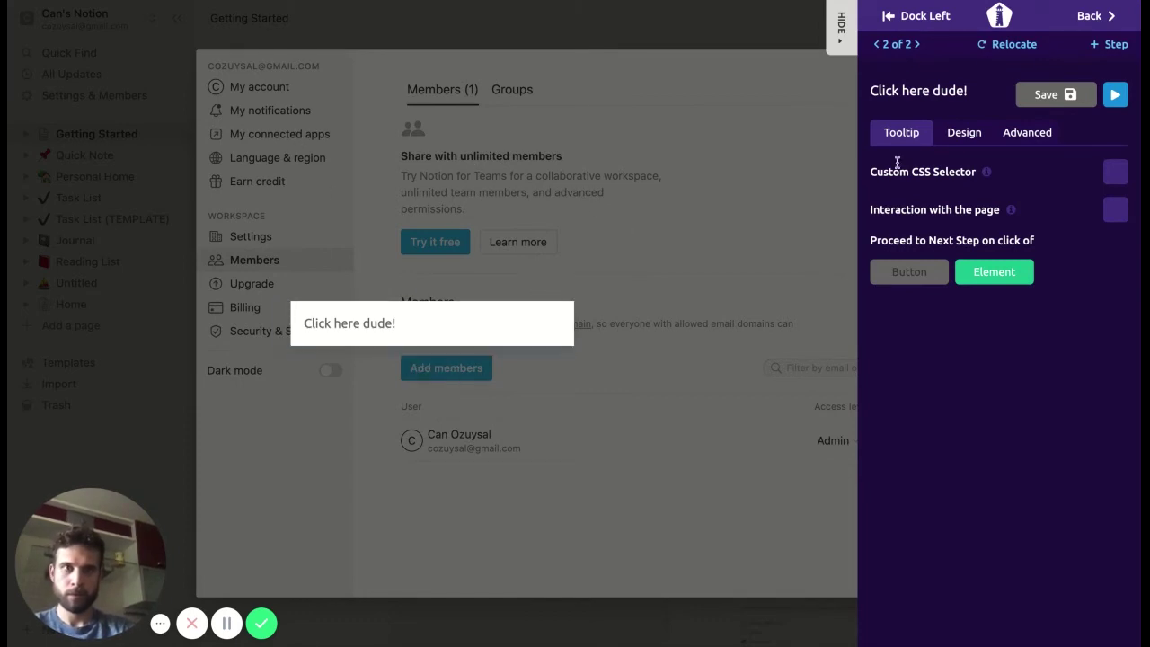
Start a third from-scratch tooltip step pointing at the Connected apps area
left_click(1110, 44)
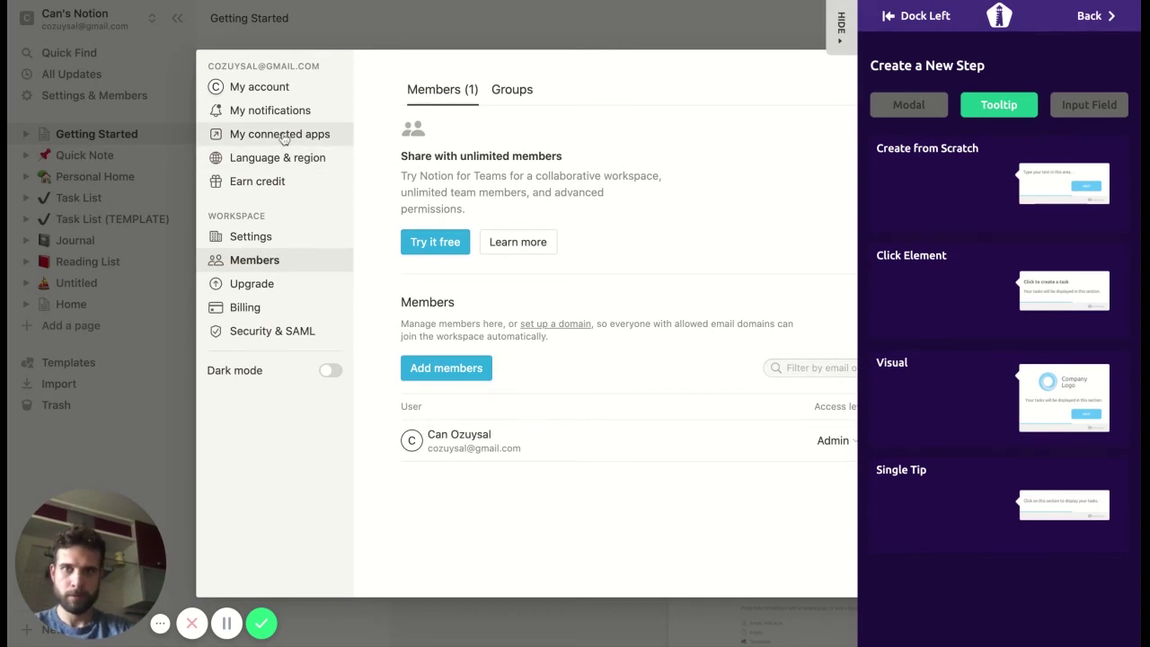
left_click(283, 138)
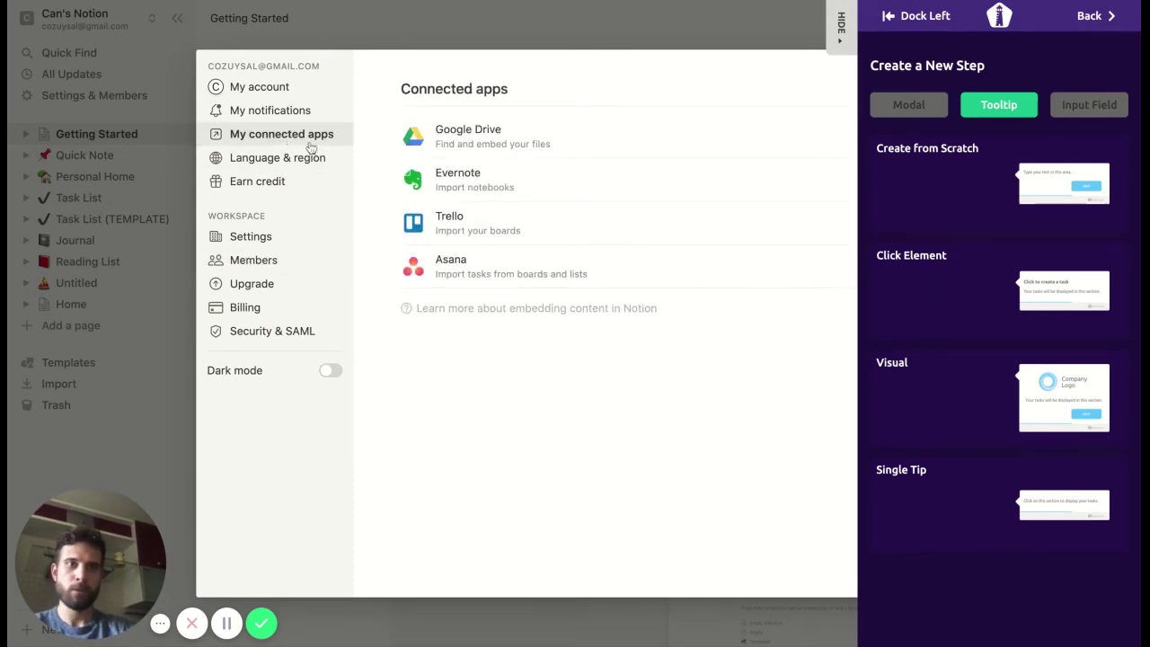
left_click(975, 193)
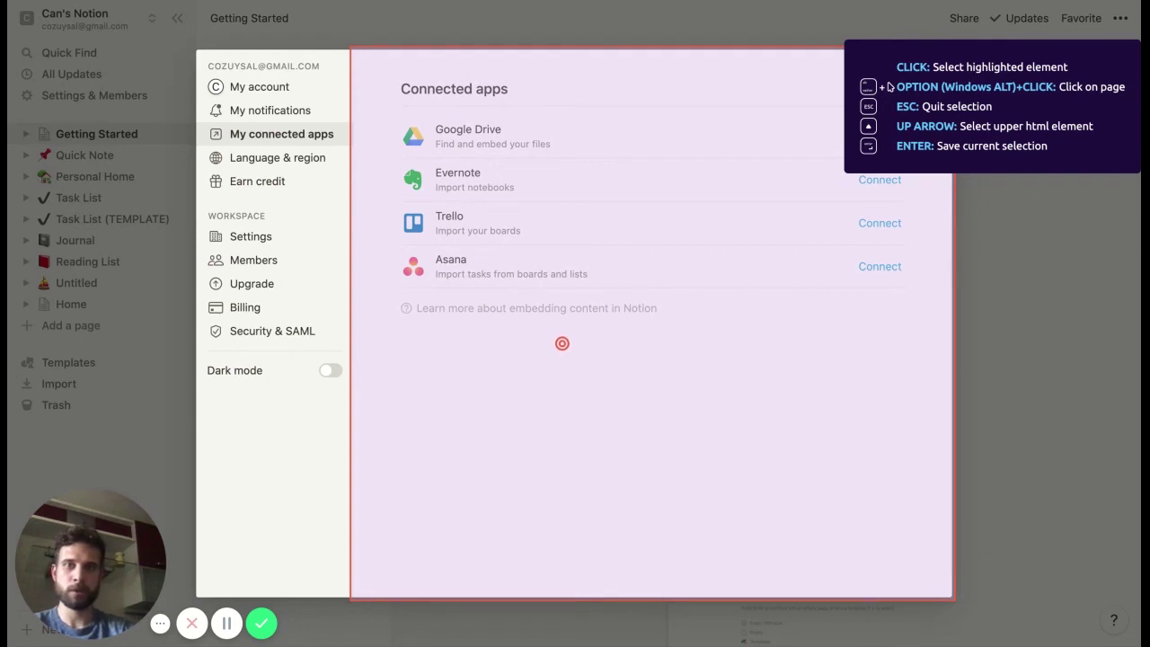
left_click(561, 343)
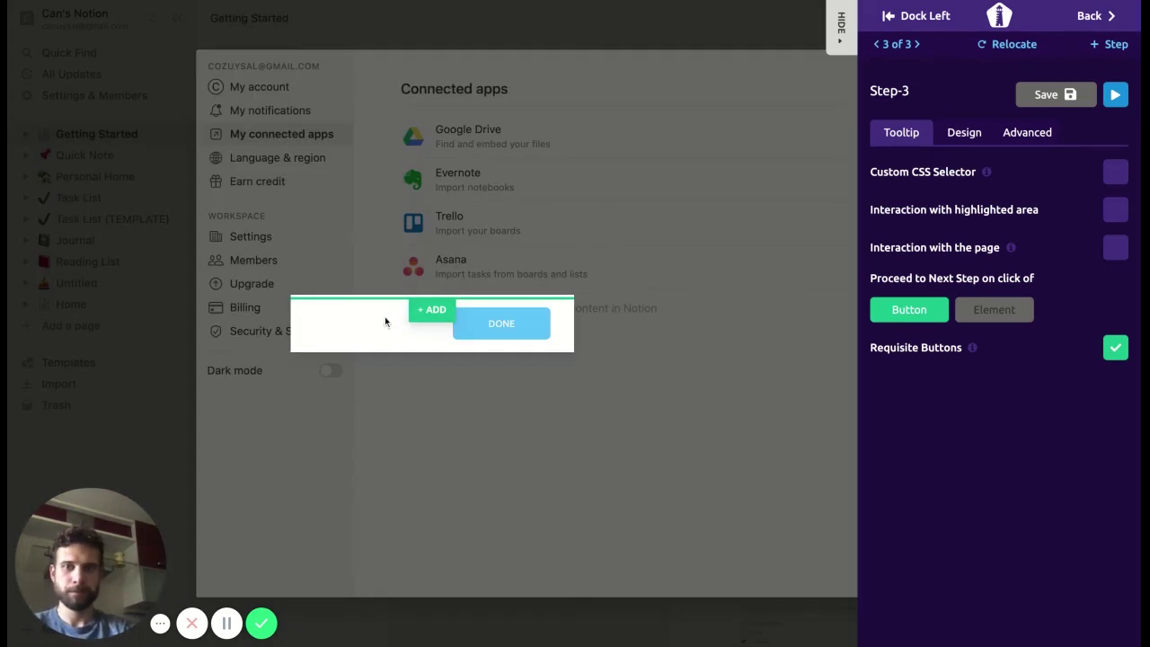
Add a text block reading 'Pick the tool you wish to make integration' to the third tooltip
left_click(431, 315)
left_click(341, 404)
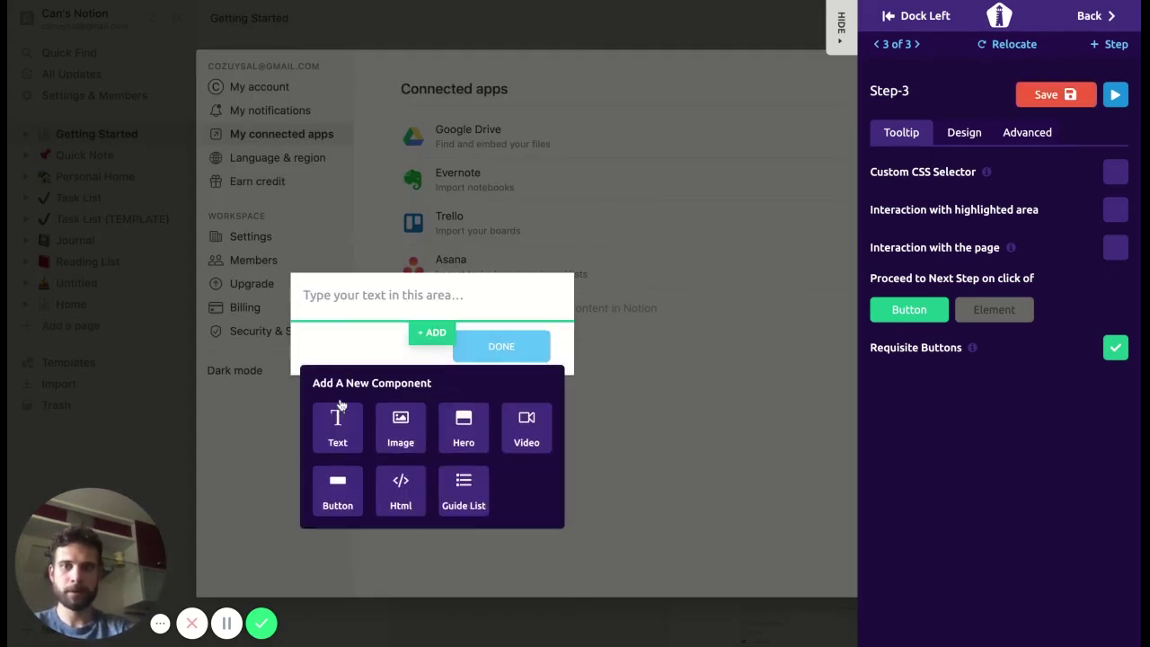
left_click(360, 296)
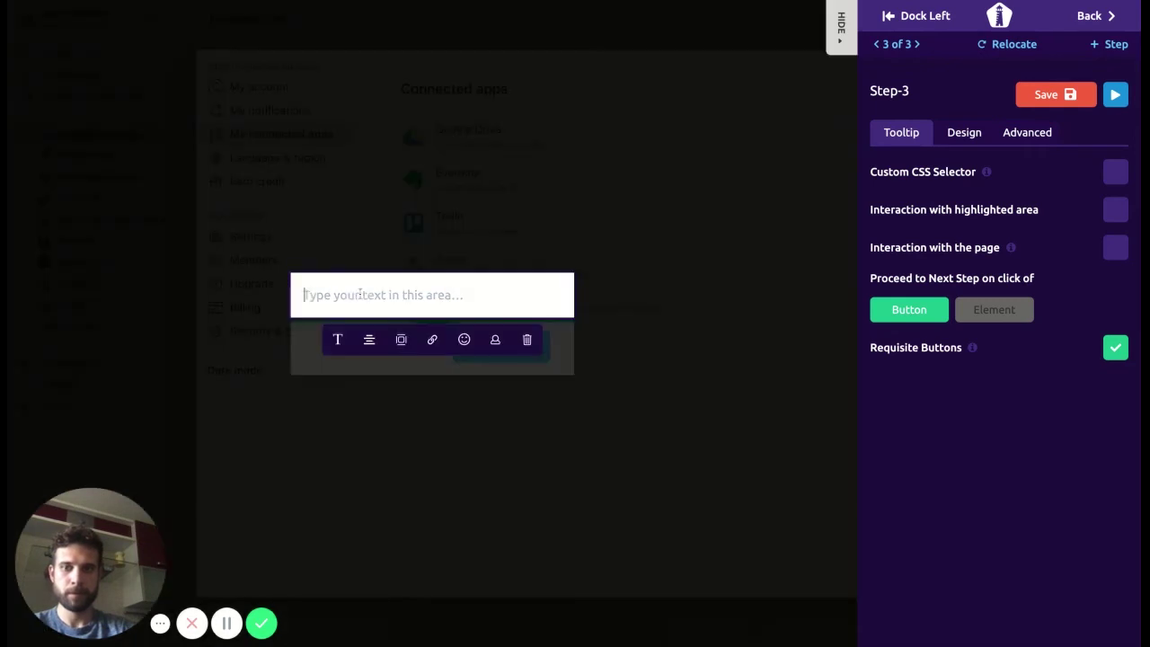
type("pl")
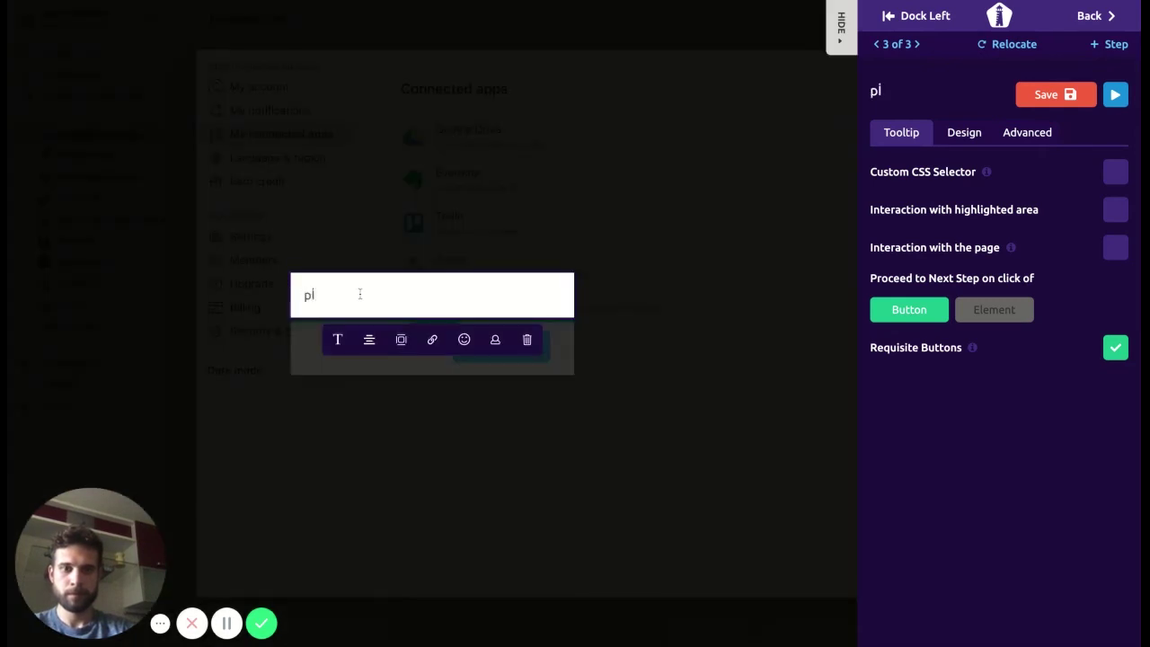
key("BackSpace")
key("BackSpace")
type("Pic")
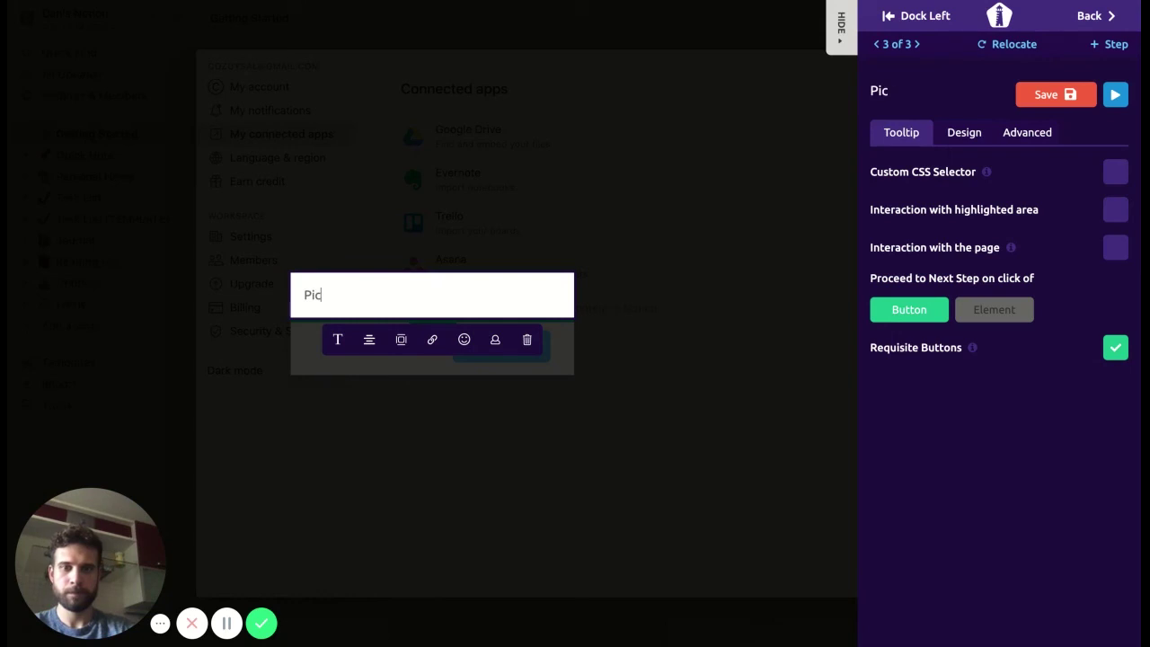
type("k the too")
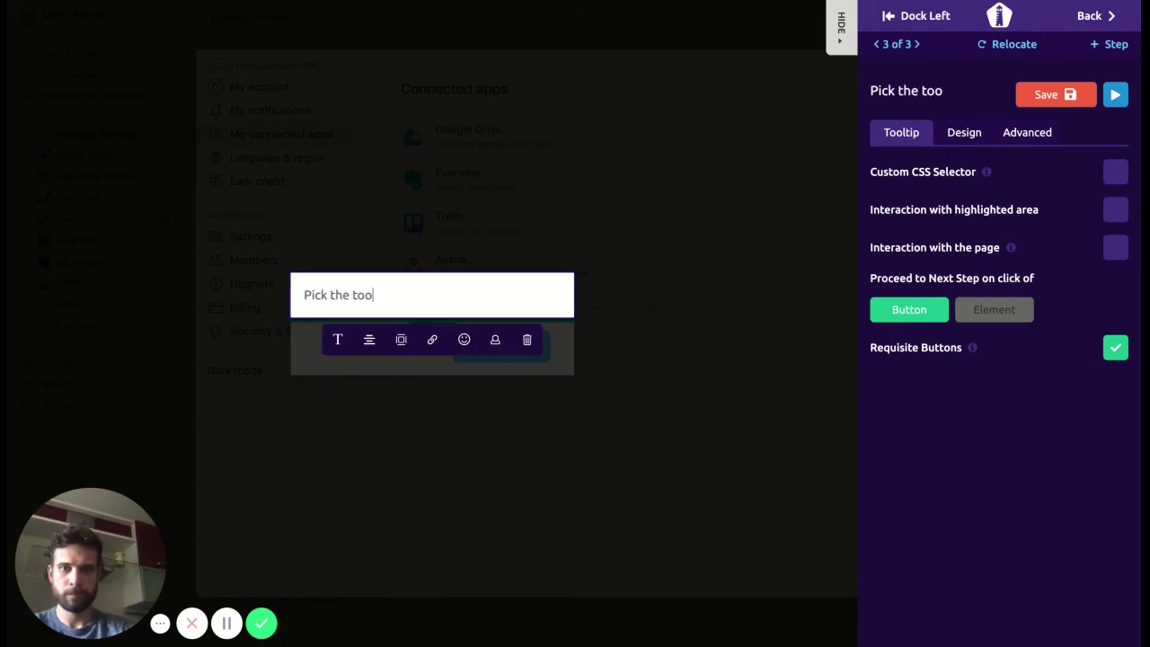
type("l you wi")
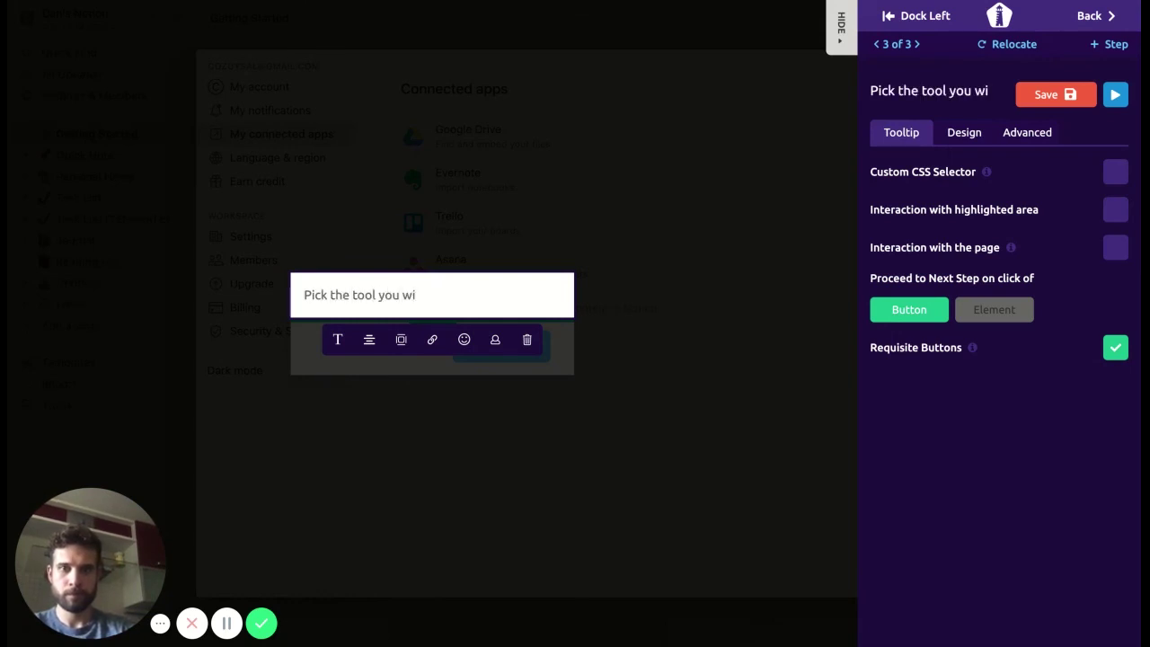
type("sh to mak")
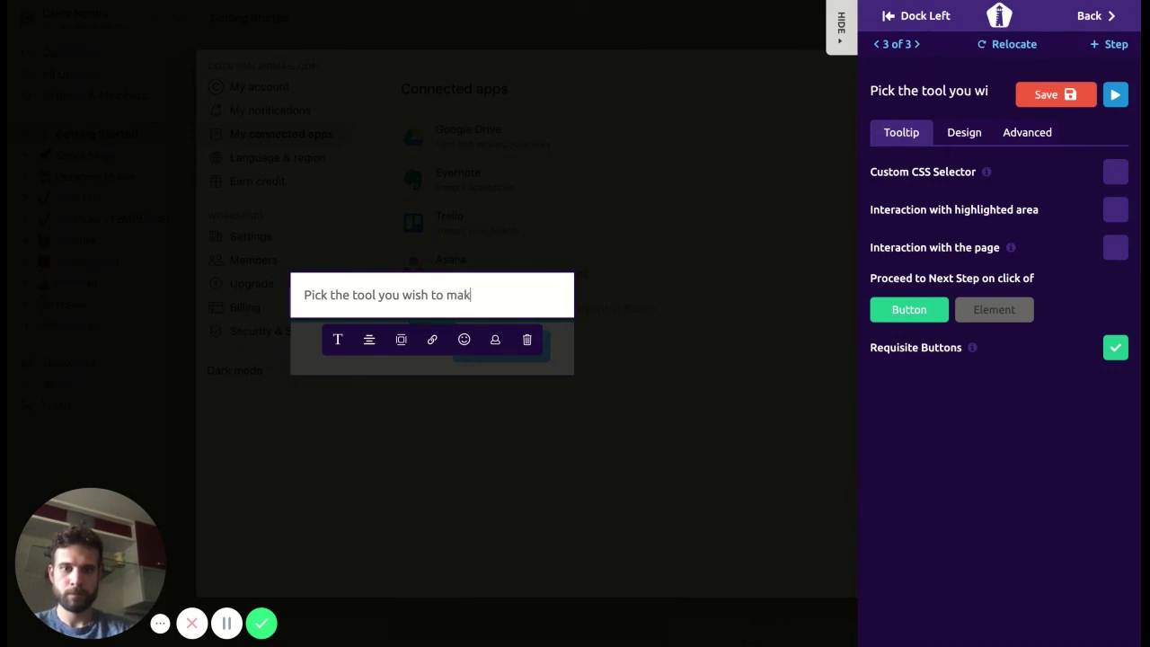
type("e integratio")
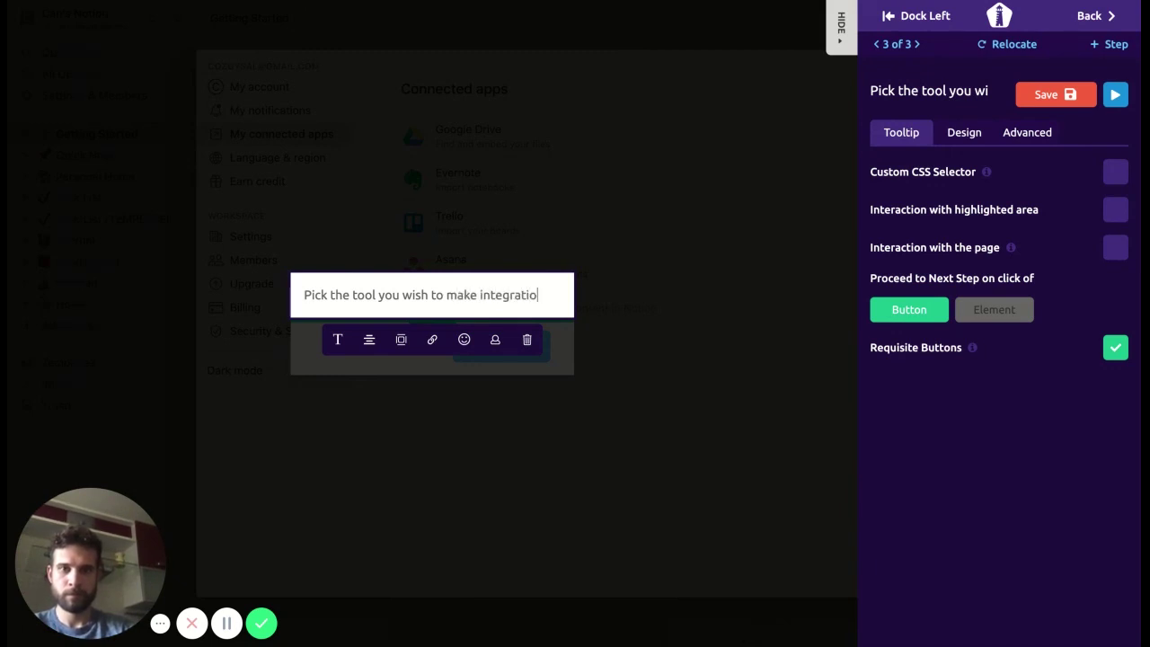
type("ns")
key("BackSpace")
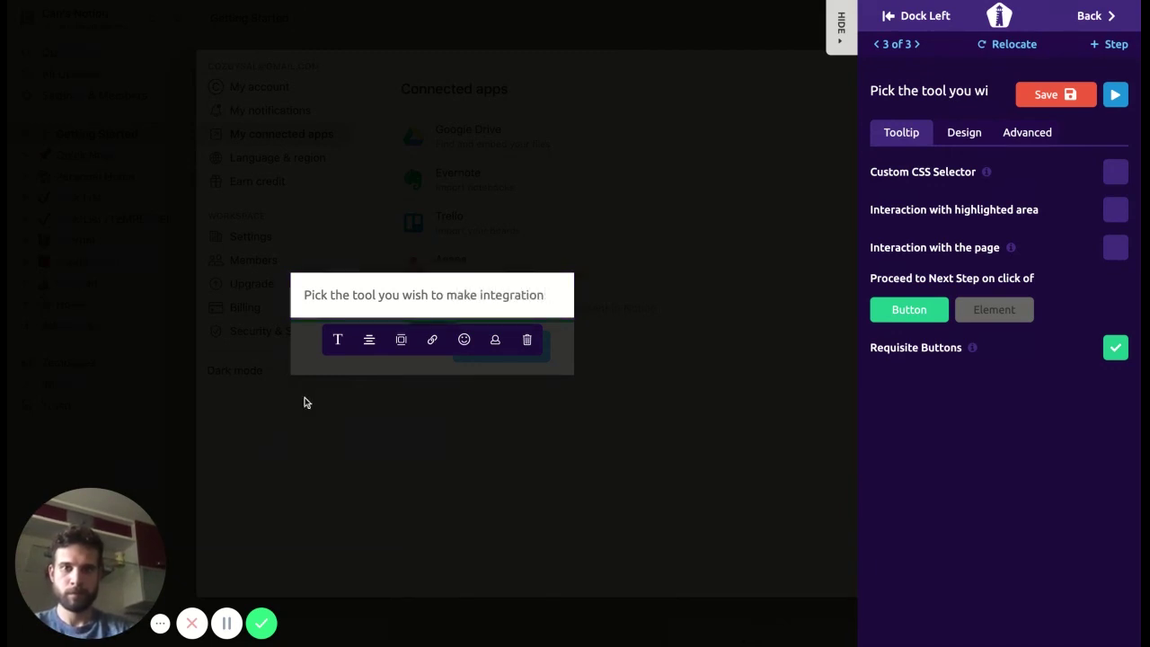
left_click(548, 413)
mouse_move(502, 346)
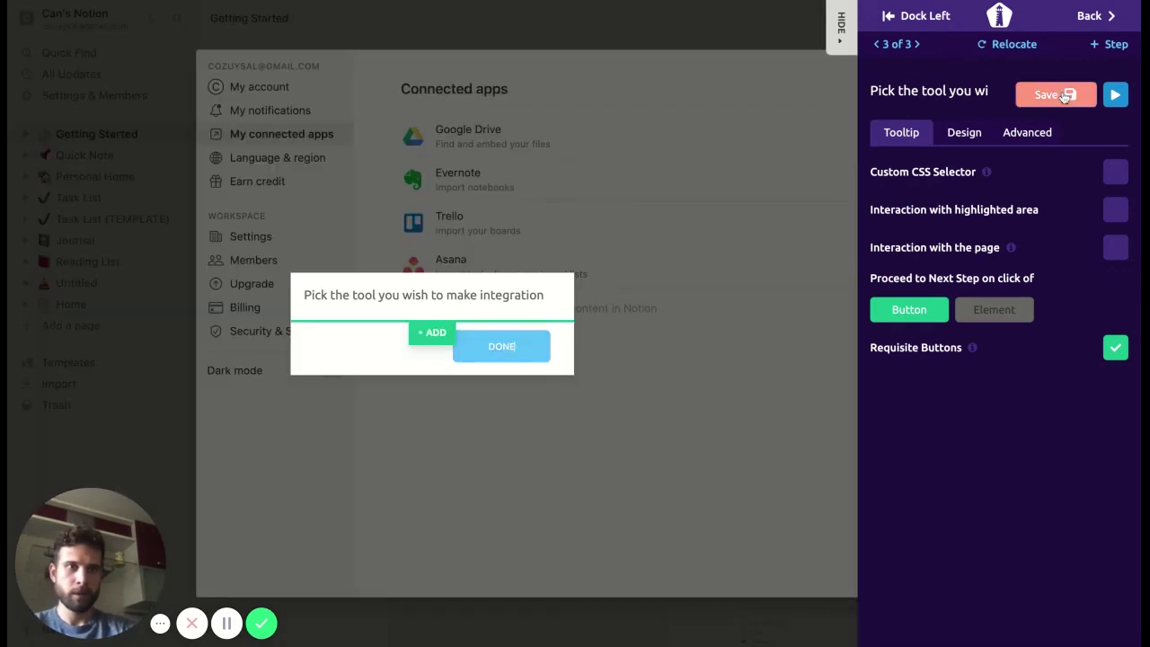
Make the third step advance on element click and save it
left_click(691, 299)
left_click(490, 369)
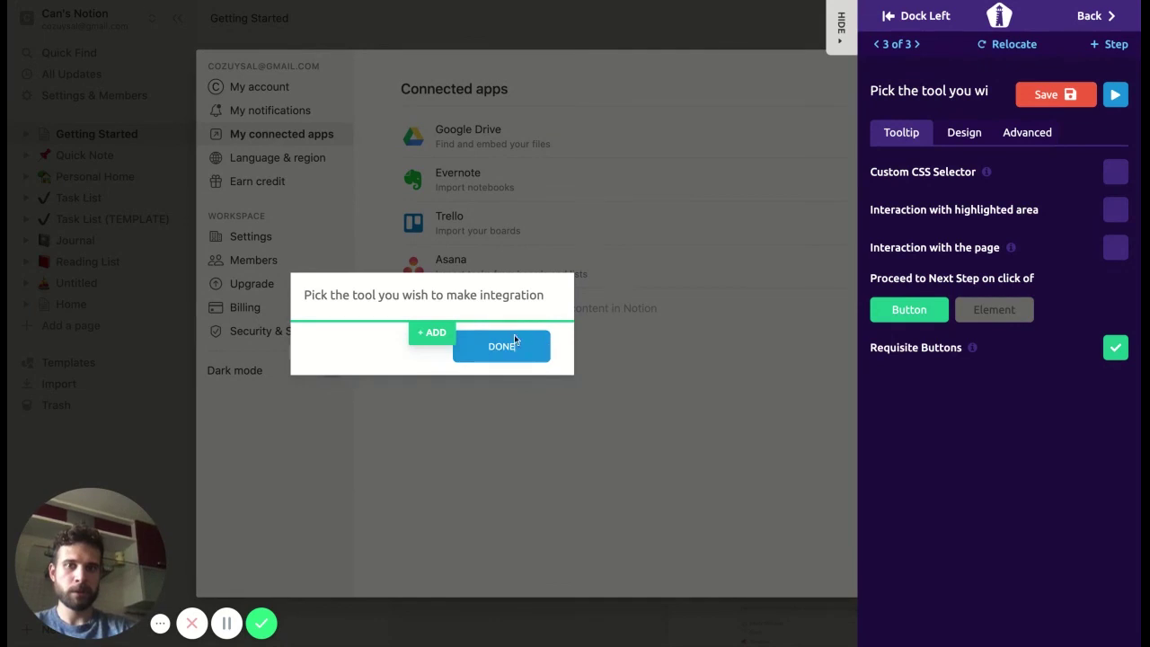
left_click(1046, 94)
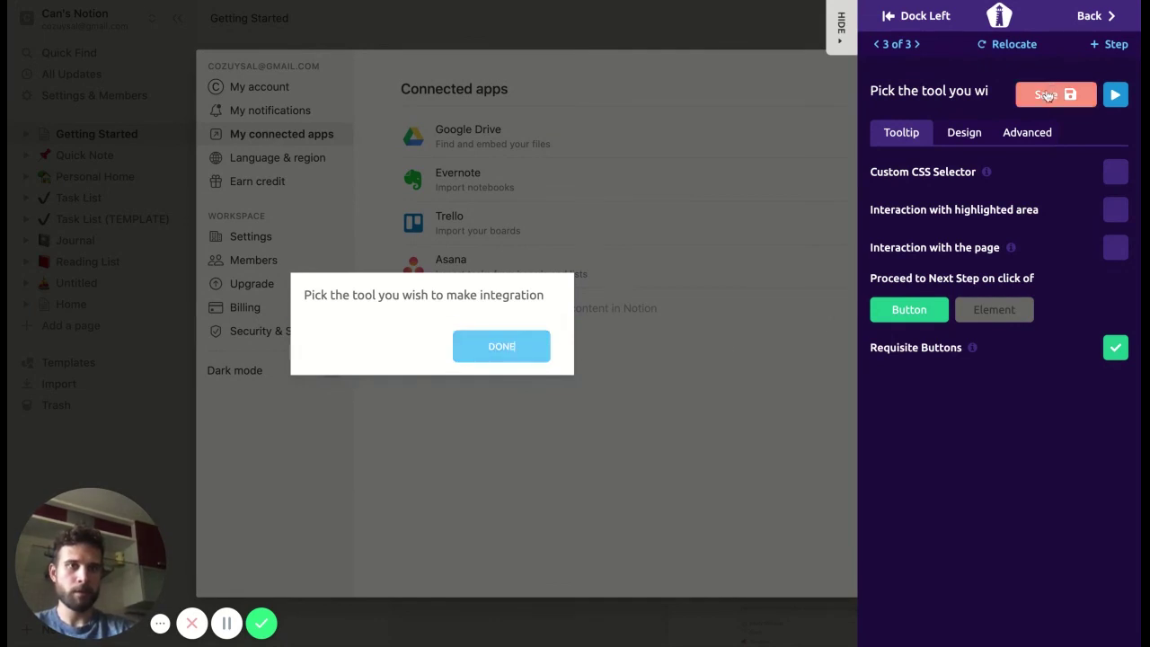
left_click(996, 310)
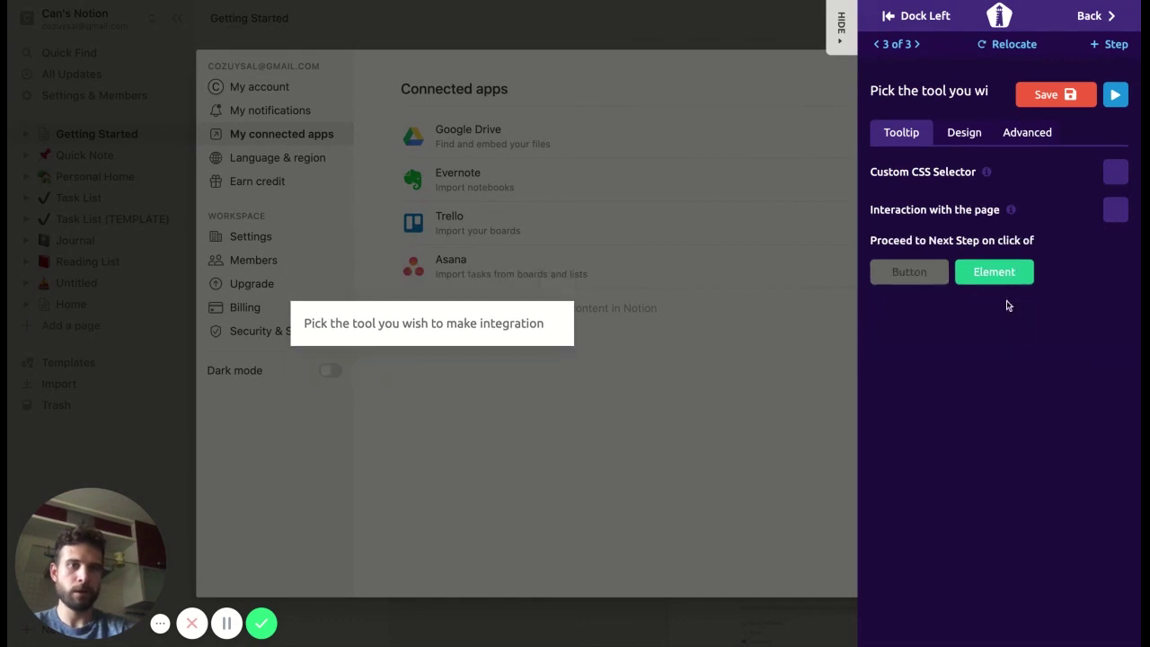
left_click(1067, 103)
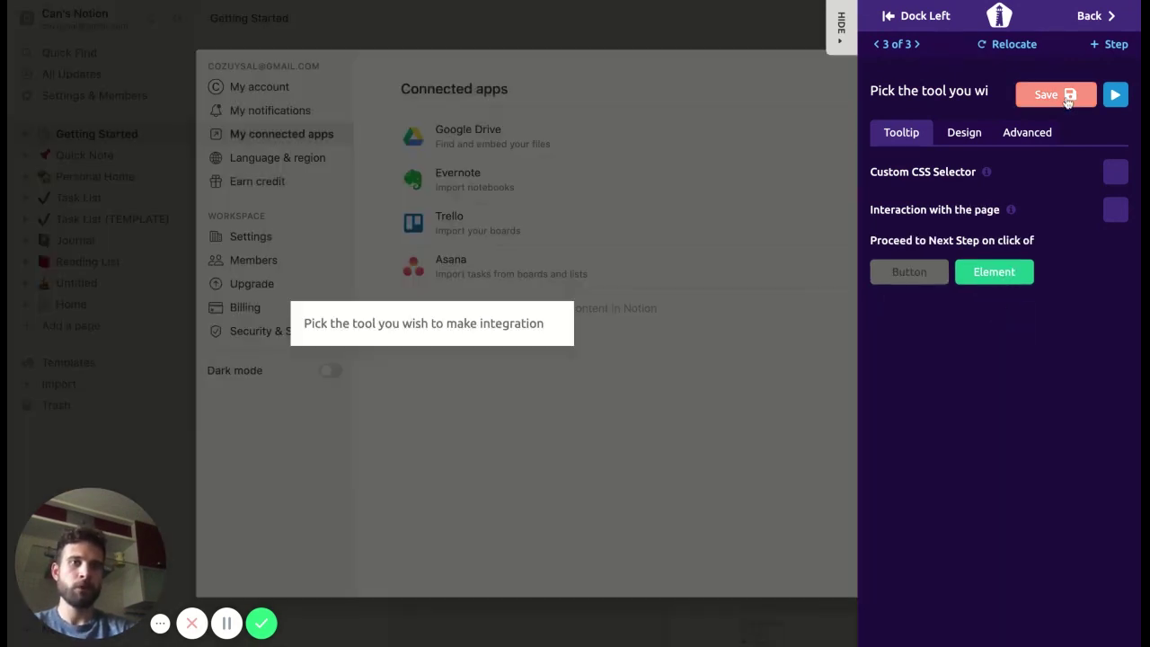